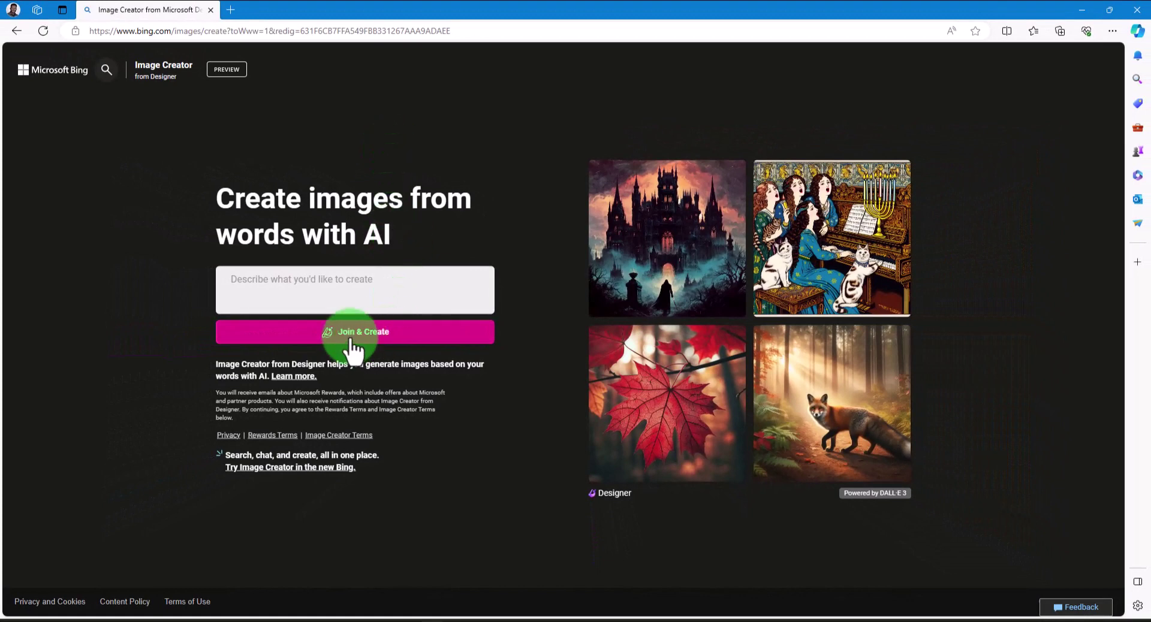
Join Image Creator and sign in to the Microsoft account with the account e-mail and password
left_click(348, 339)
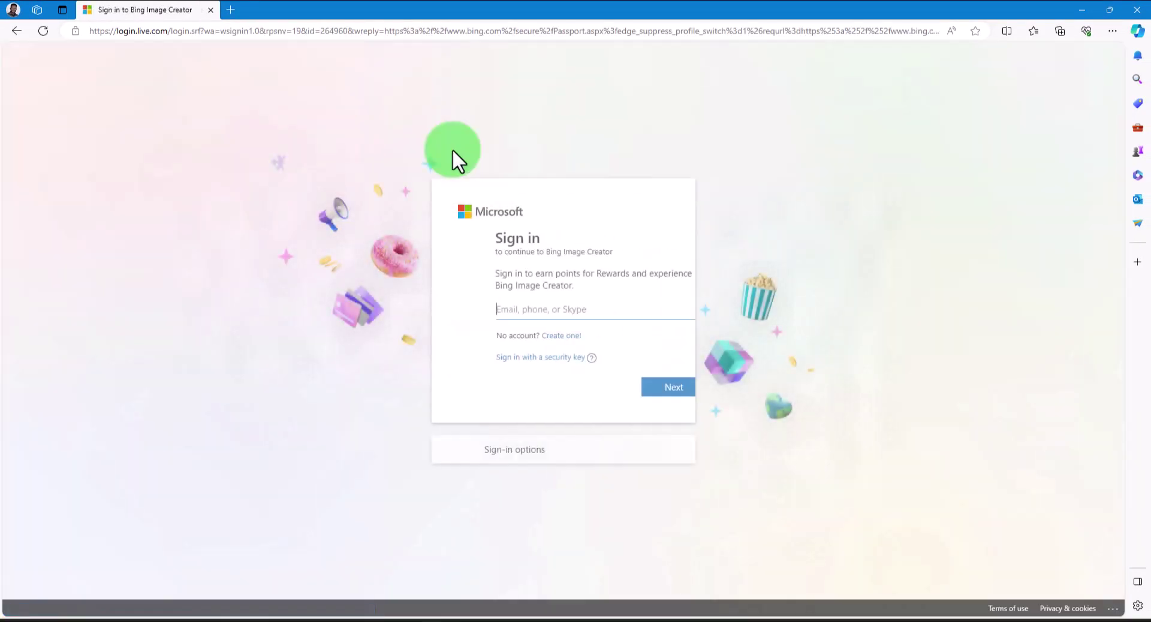
left_click(586, 312)
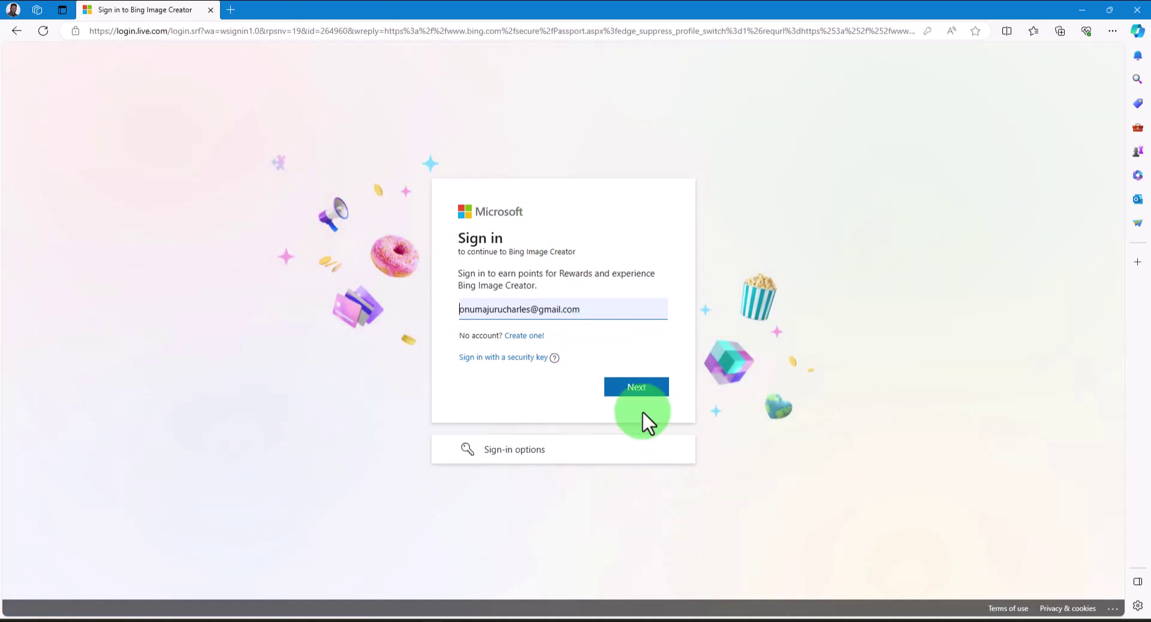
left_click(632, 390)
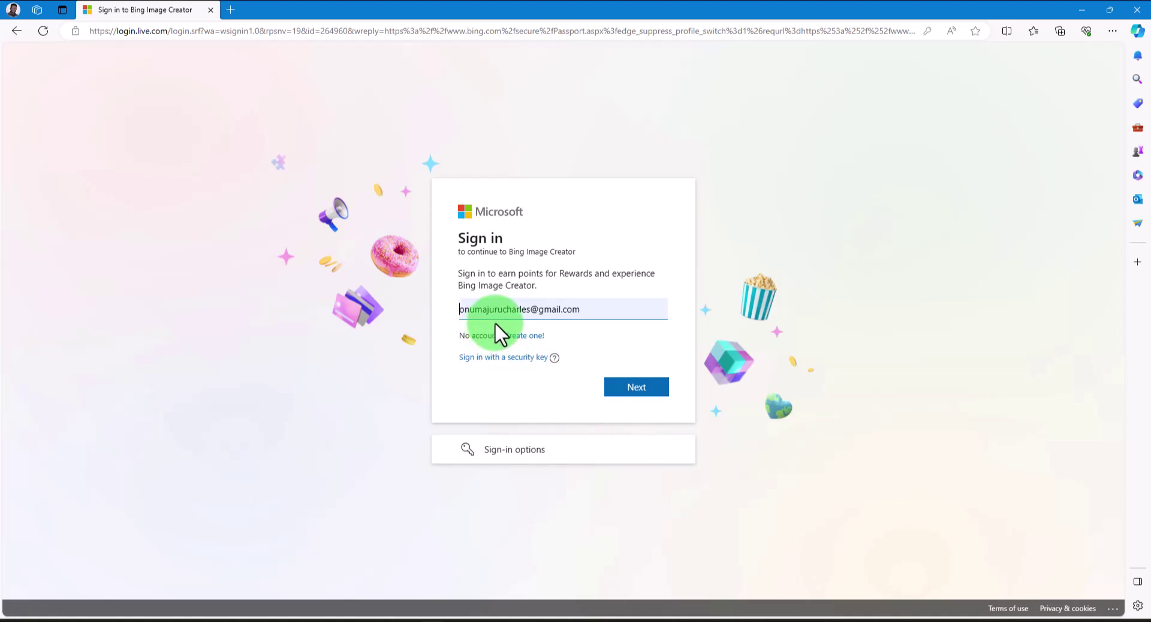
left_click(623, 388)
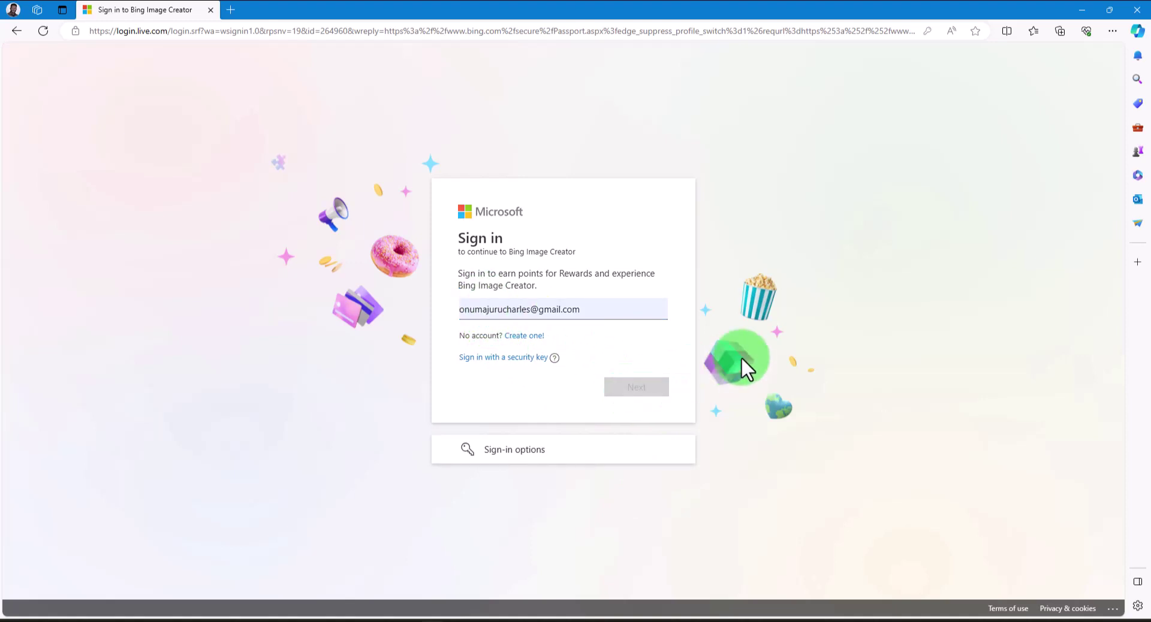
key("ctrl+v")
left_click(631, 387)
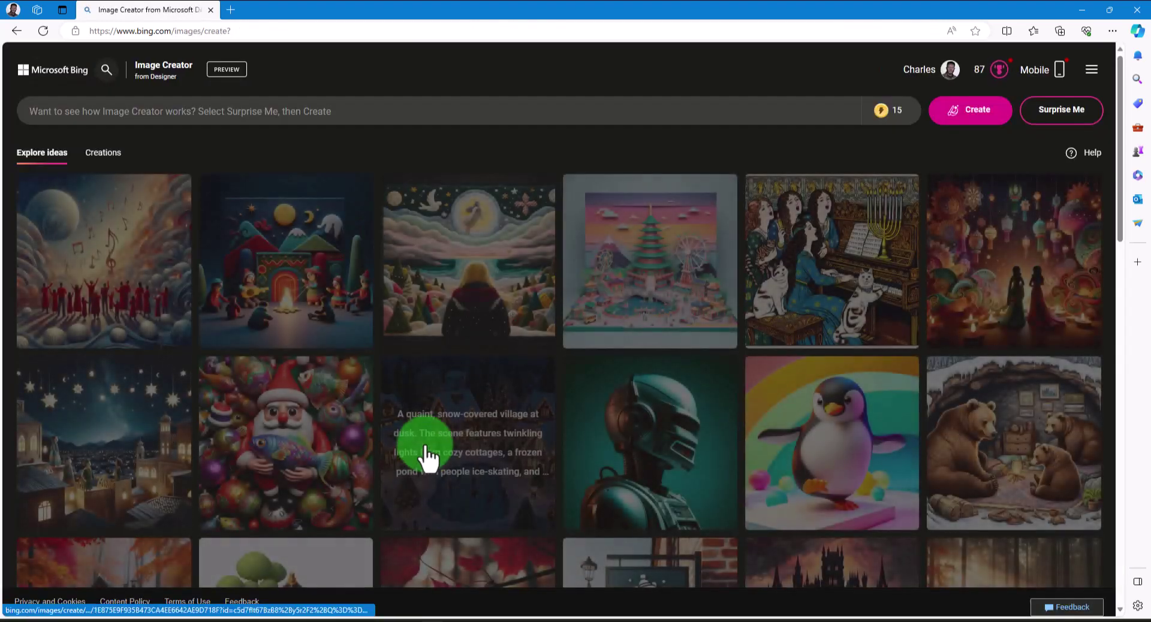
Examine the remaining boost credits and browse the example images and their prompts in the Explore ideas gallery
mouse_move(894, 132)
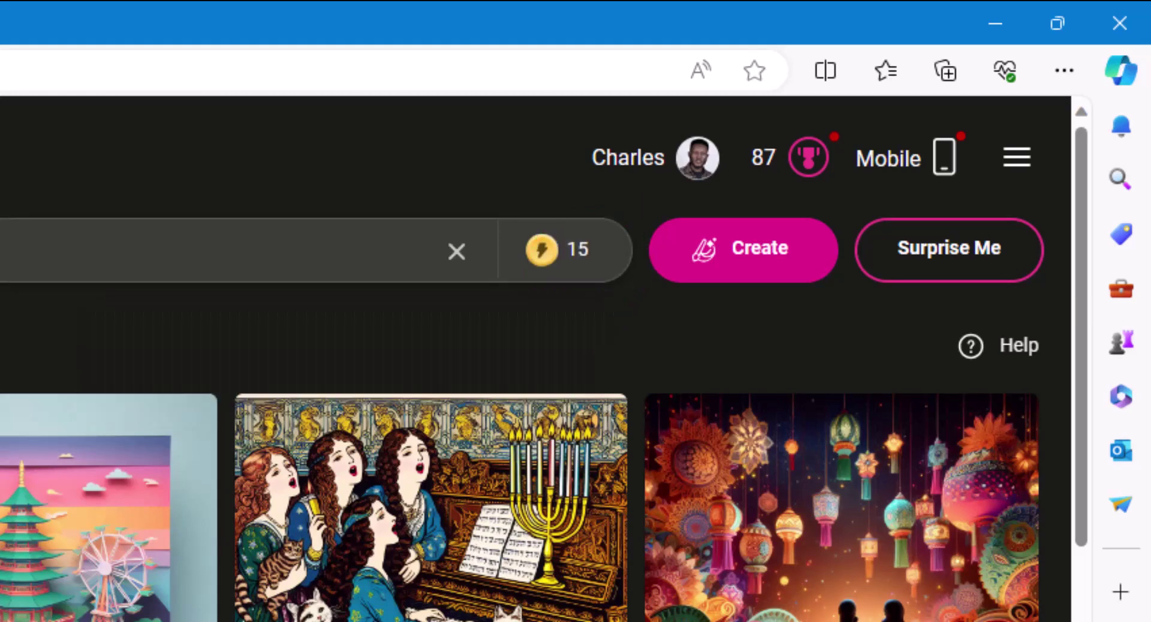
mouse_move(601, 288)
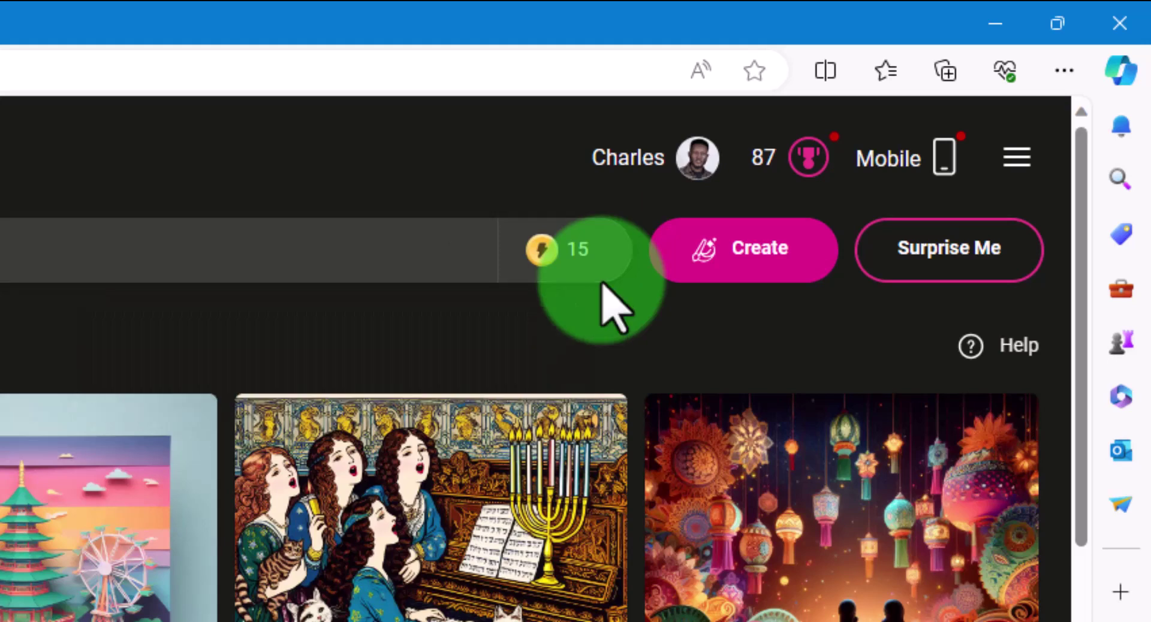
mouse_move(587, 259)
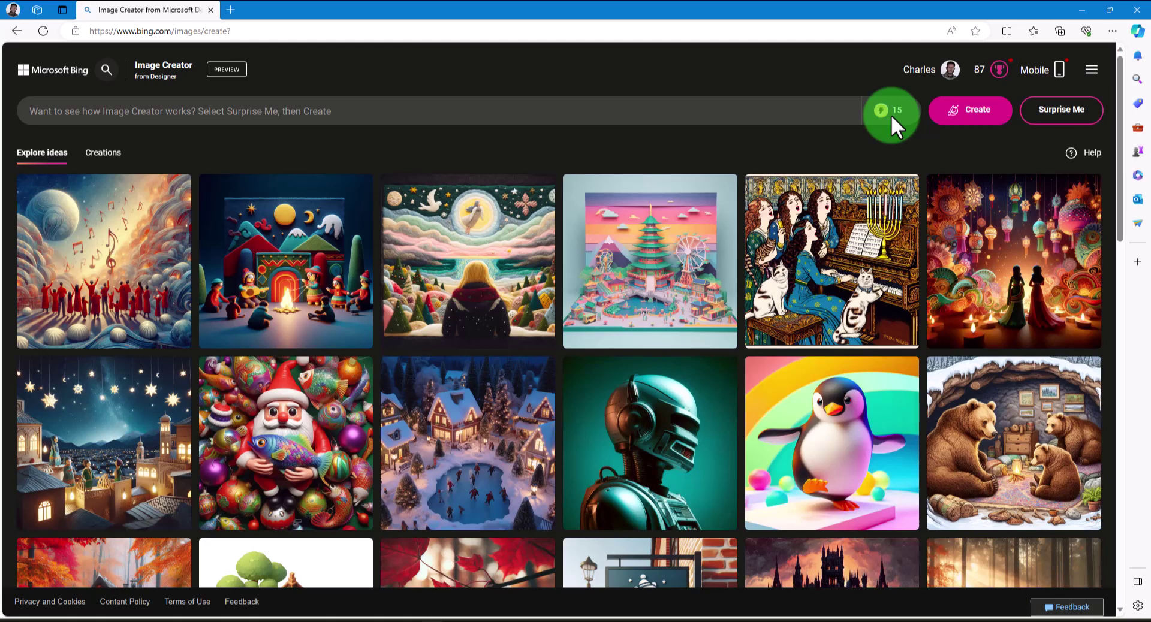
mouse_move(894, 123)
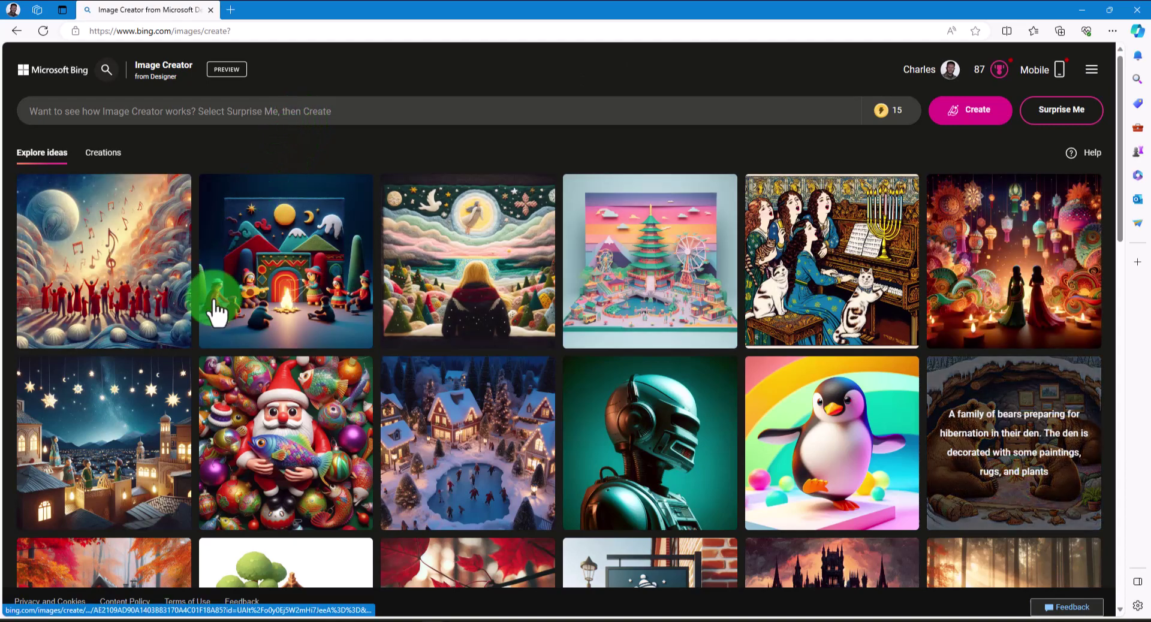
scroll(205, 327, "down", 7)
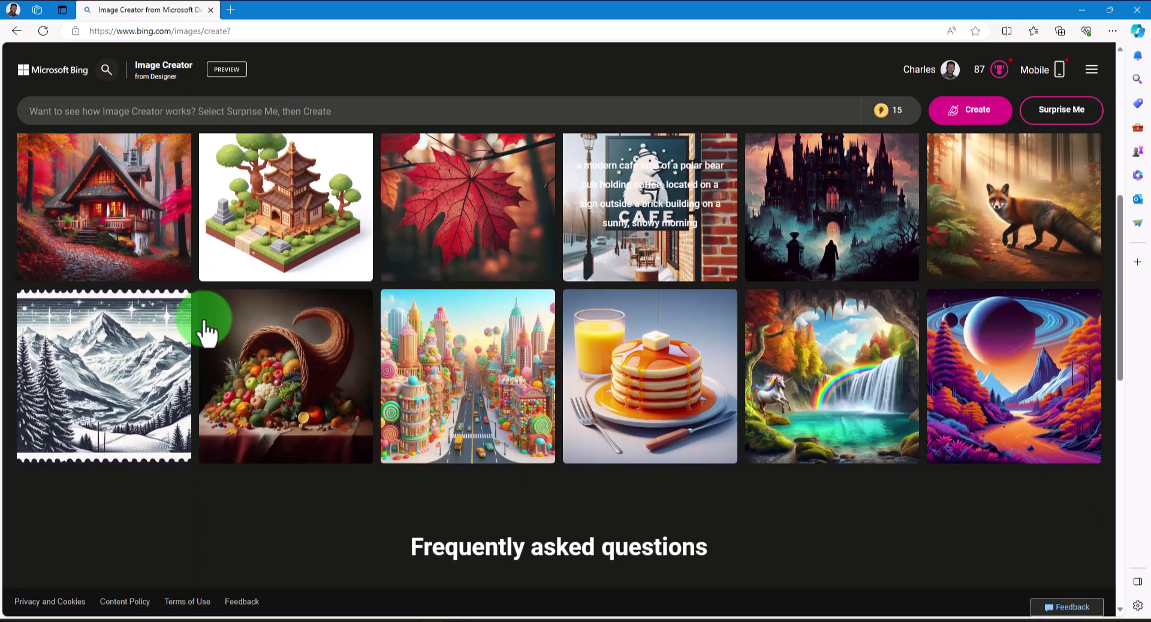
scroll(204, 324, "up", 3)
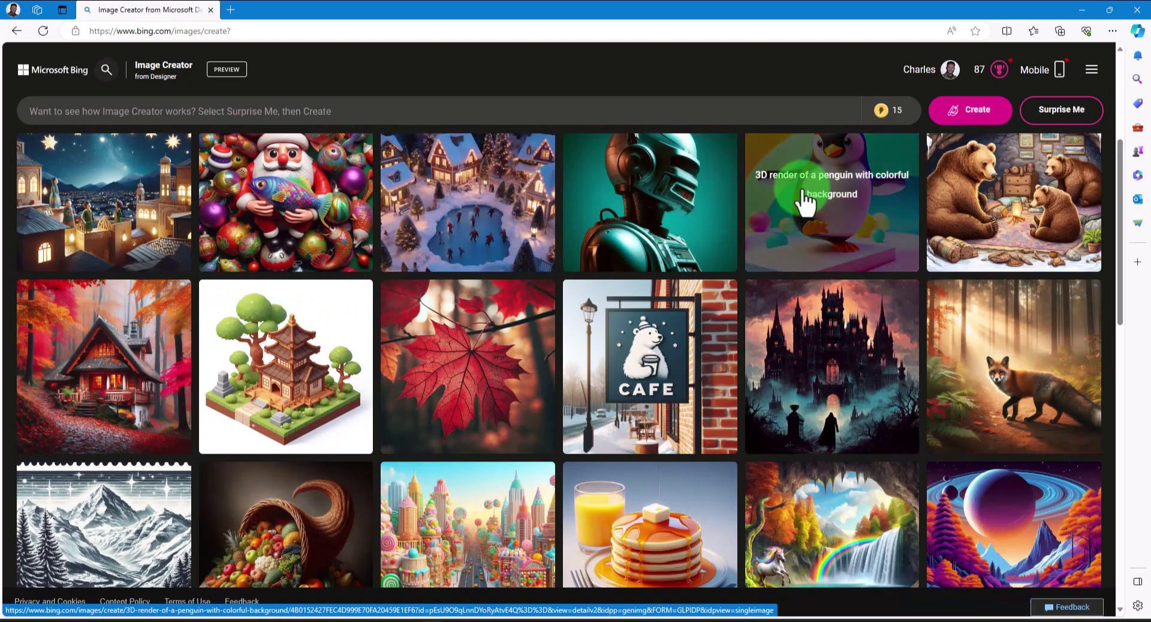
scroll(806, 204, "up", 2)
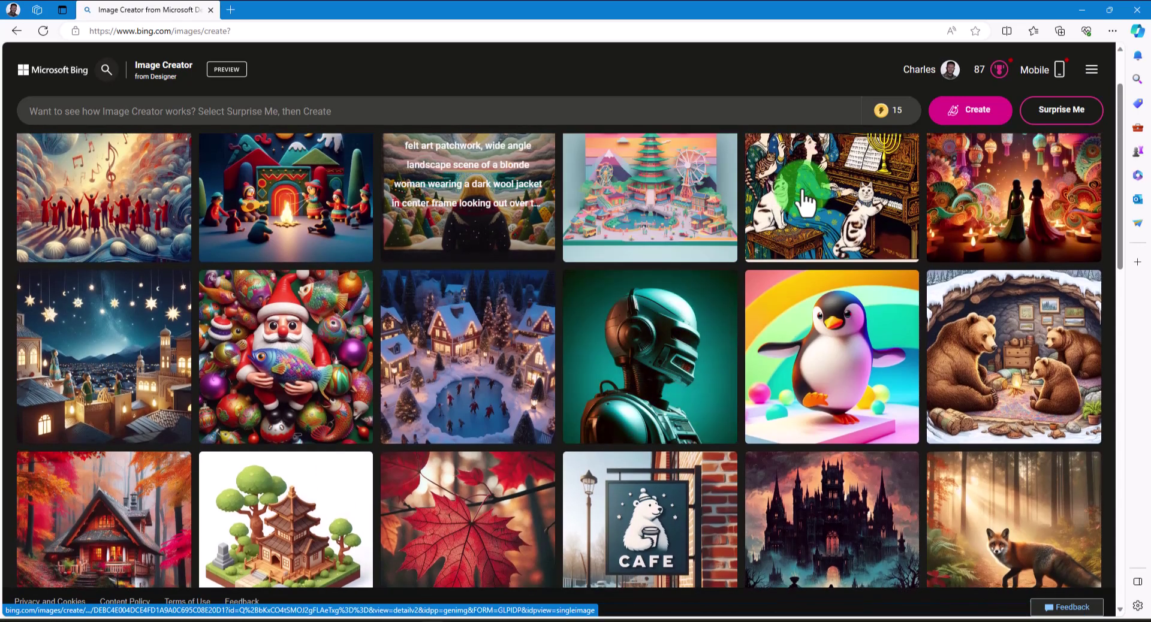
scroll(728, 189, "up", 1)
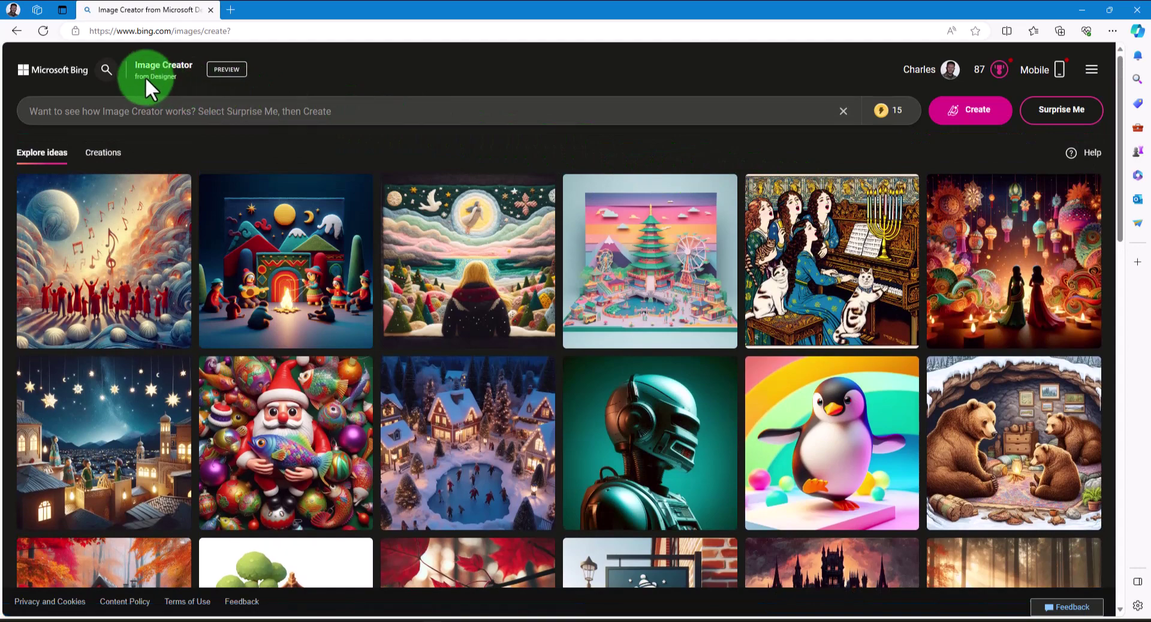
left_click(133, 117)
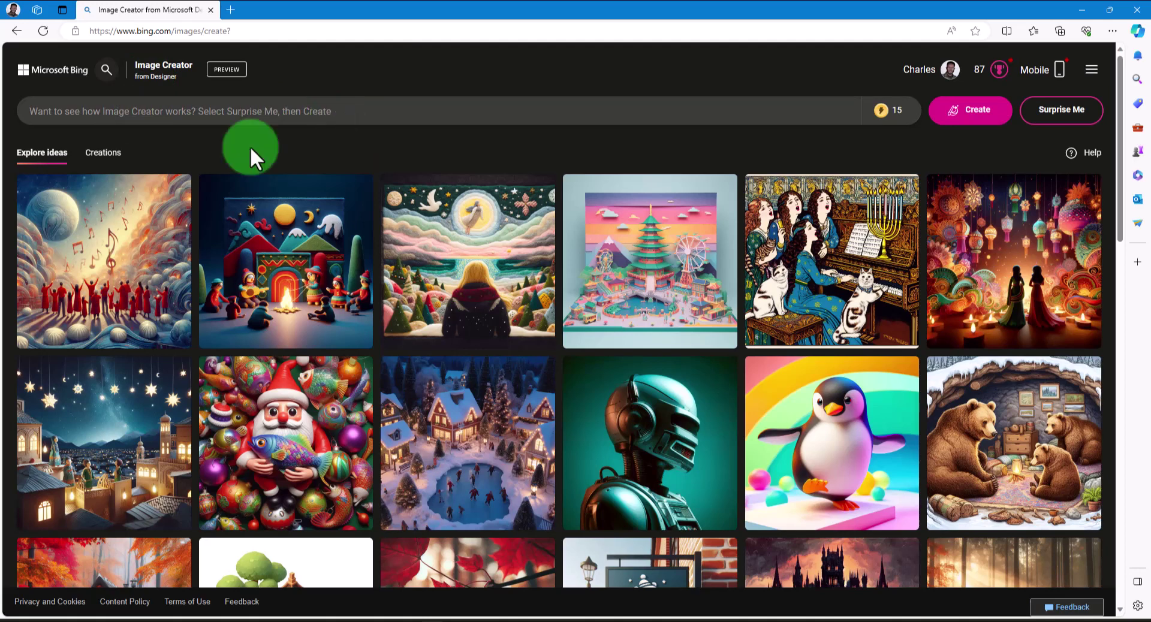
left_click(41, 117)
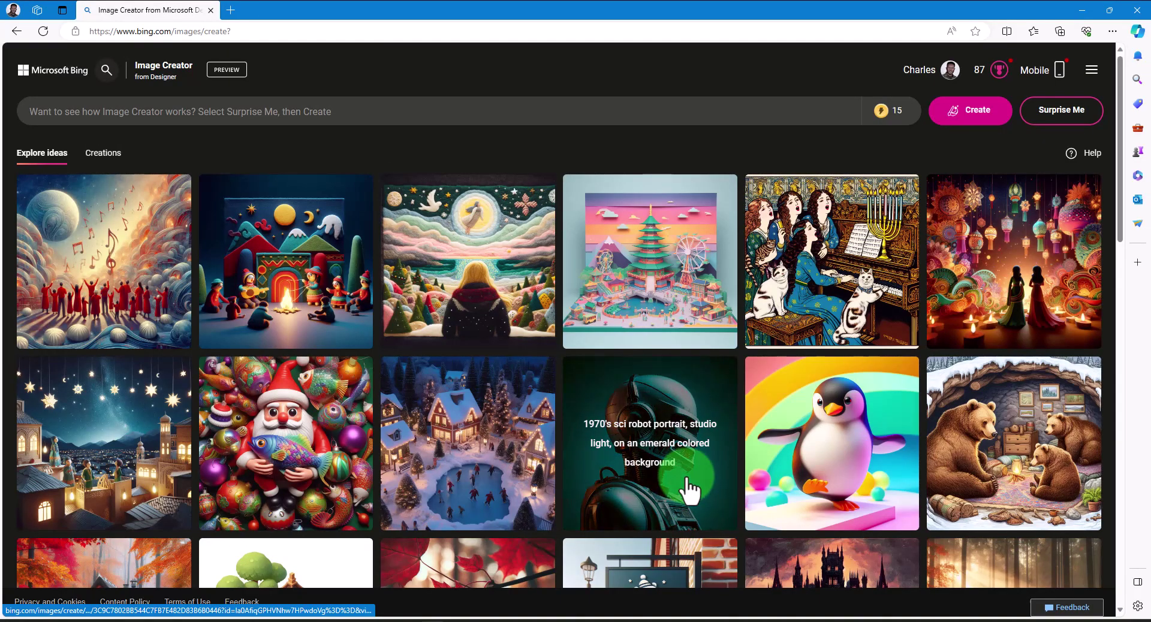
mouse_move(749, 619)
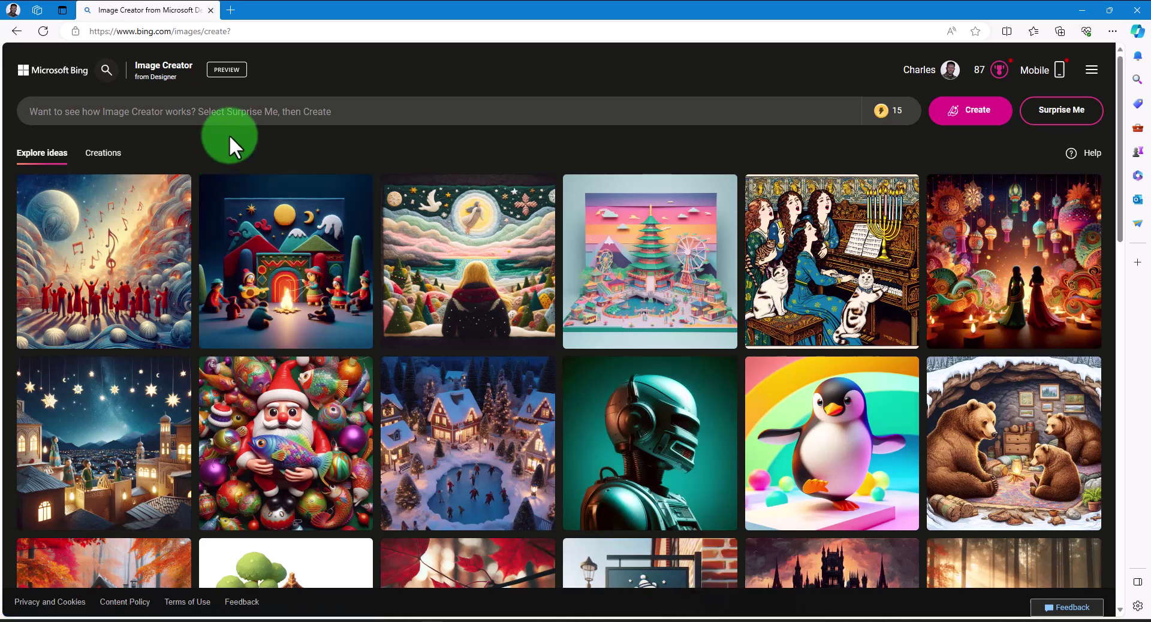
left_click(40, 114)
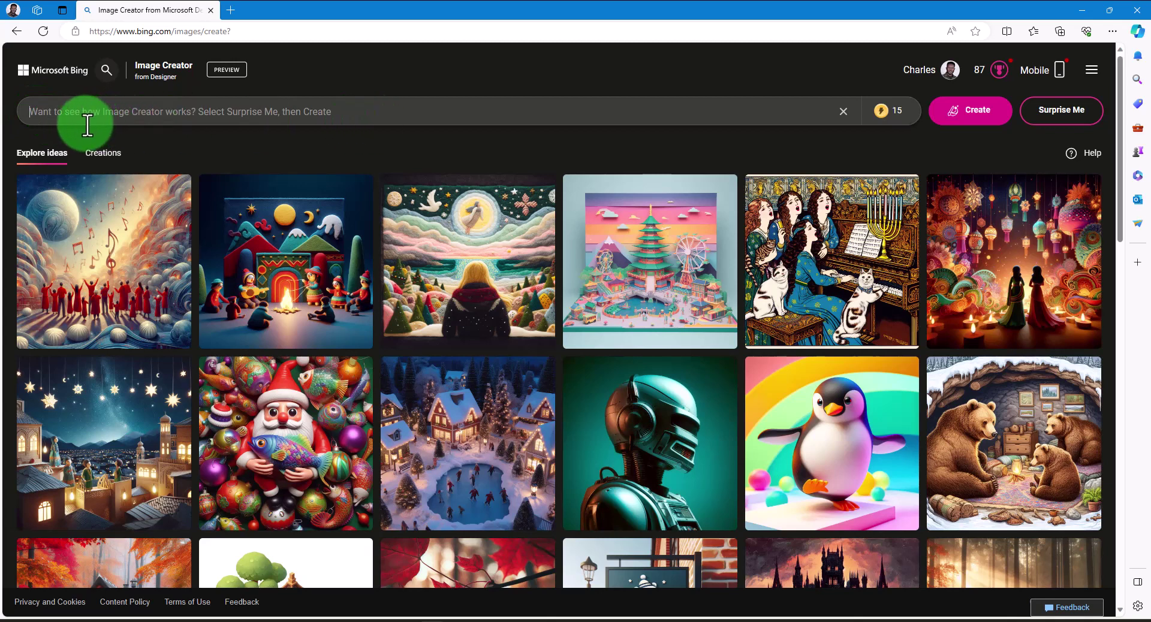
left_click(148, 138)
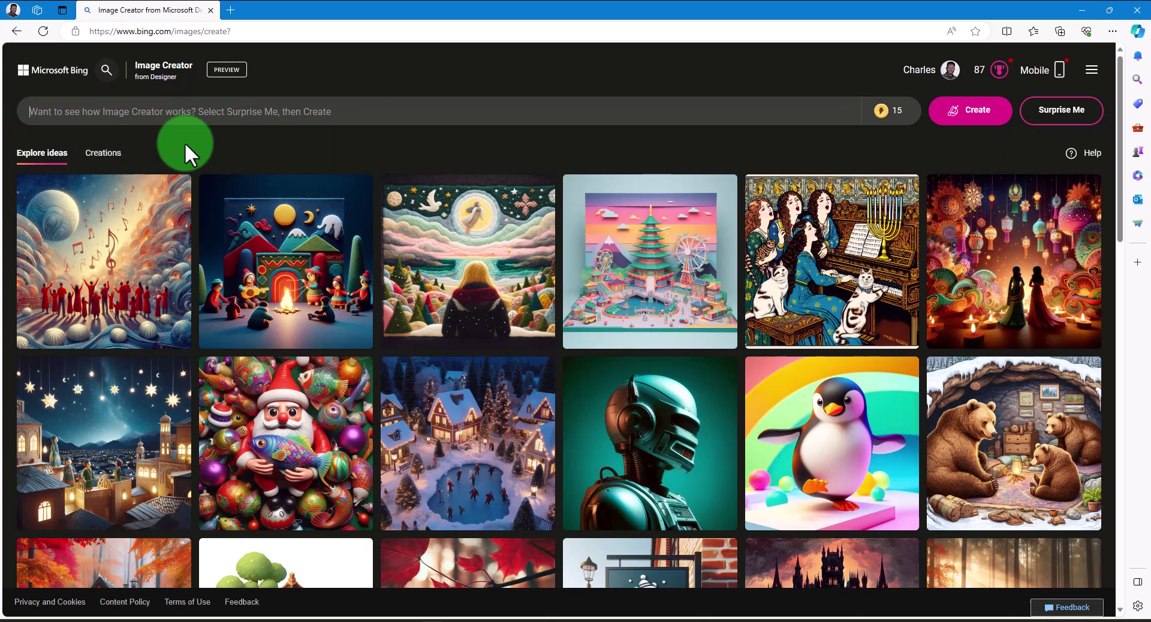
left_click(51, 127)
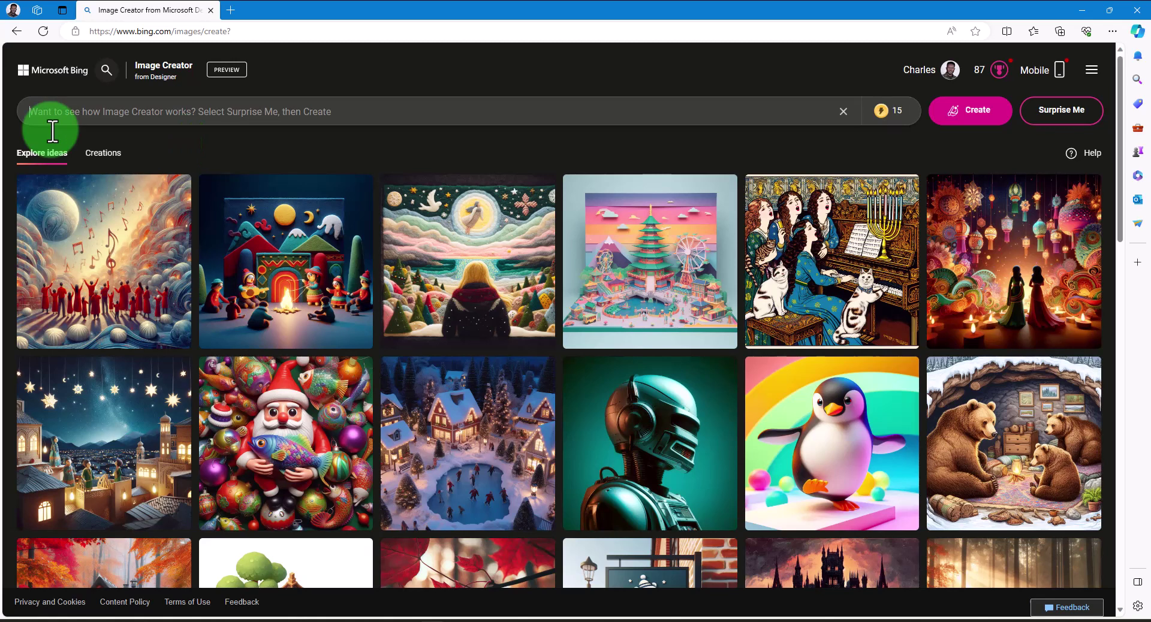
left_click(341, 123)
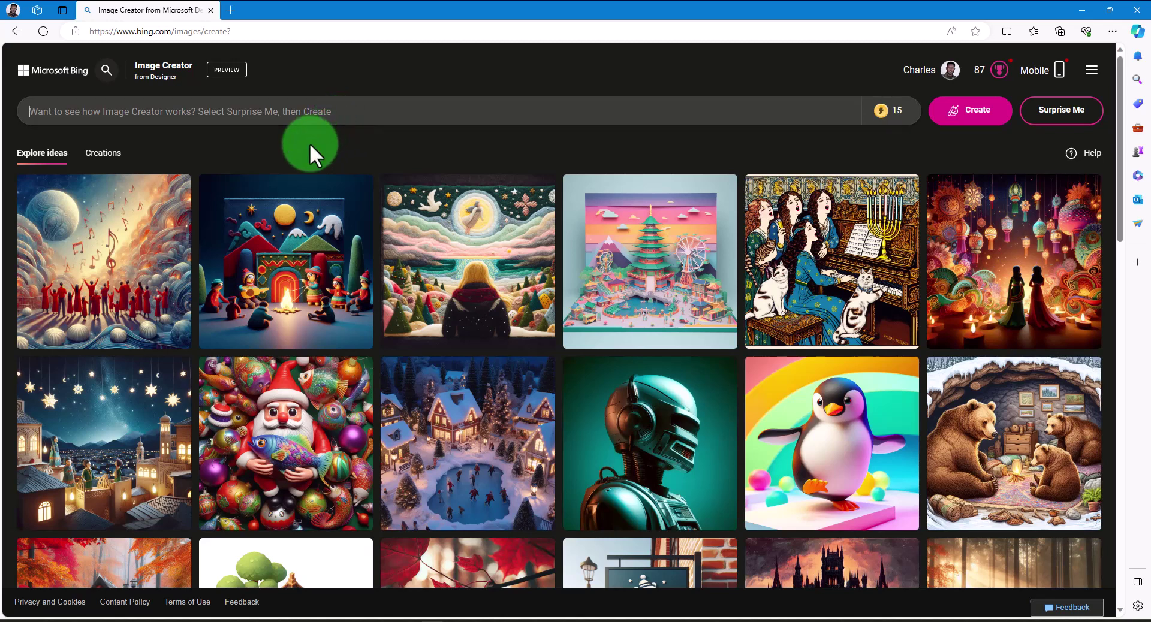
left_click(321, 114)
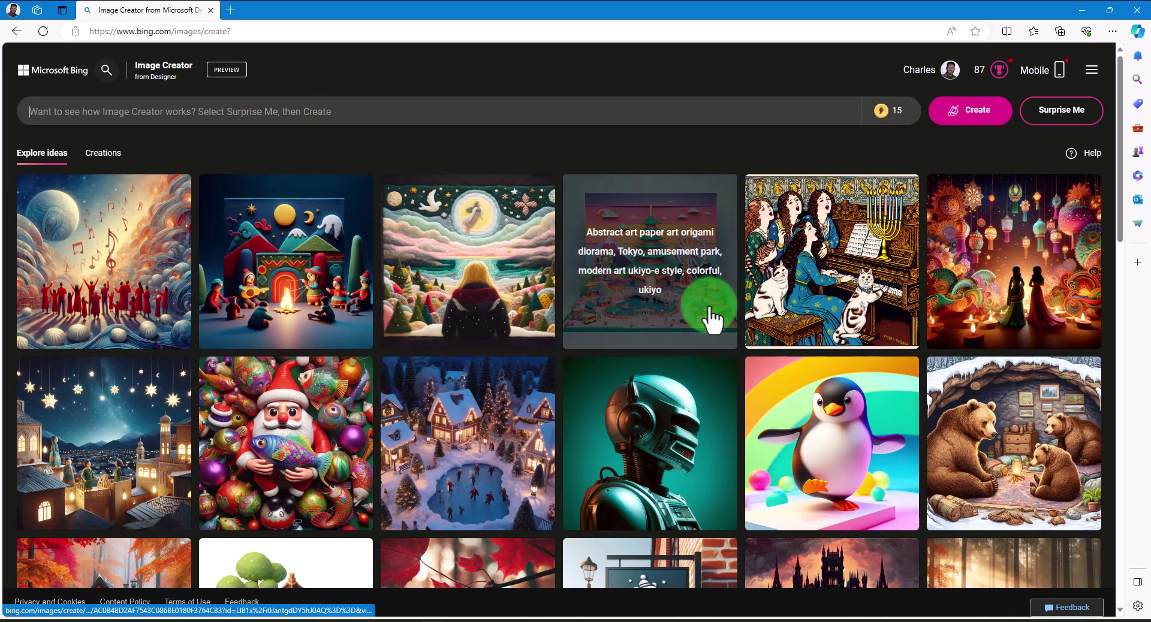
Copy from the chat window the Pixar-style prompt about a chubby girl running with a bowl of rice, chased by her father with a broom
mouse_move(746, 619)
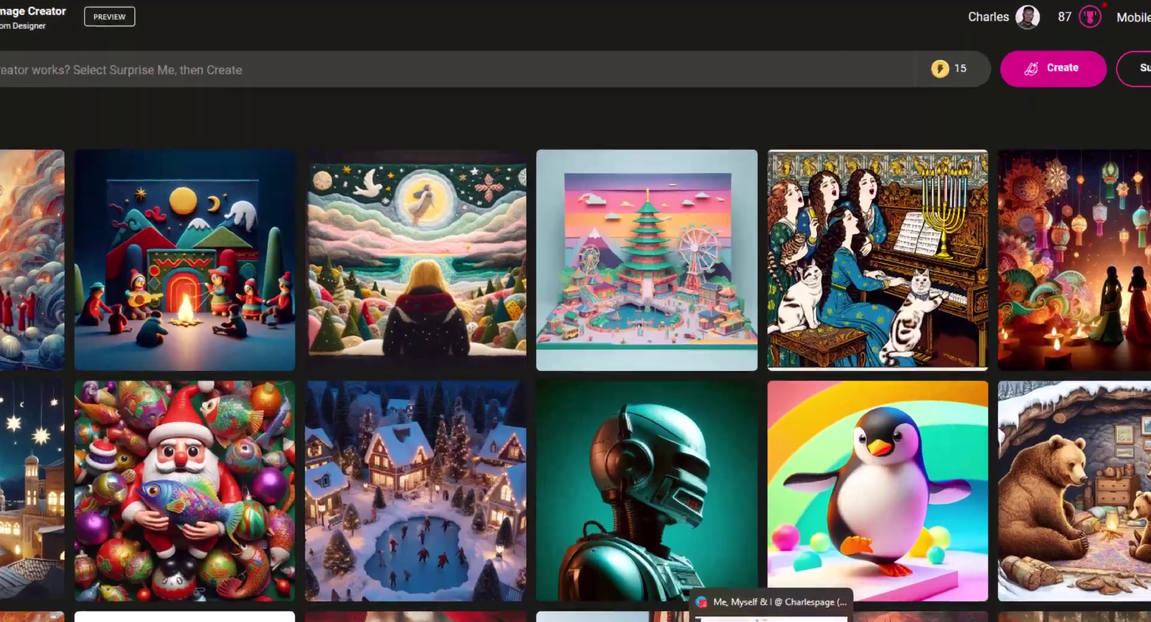
left_click(746, 619)
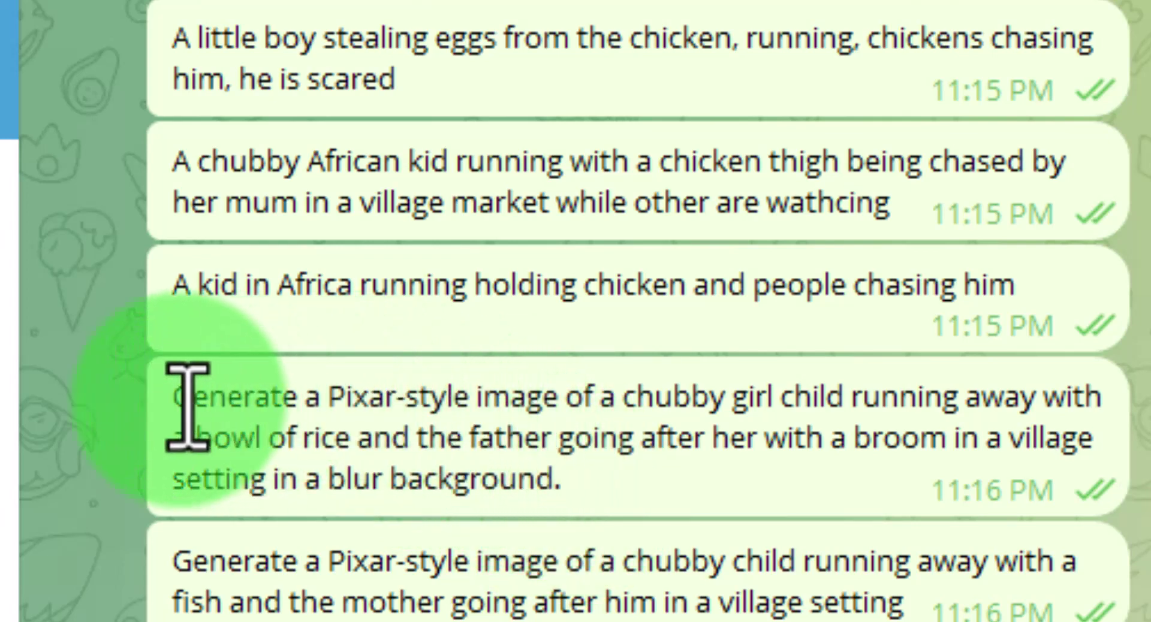
left_click_drag(188, 406, 614, 475)
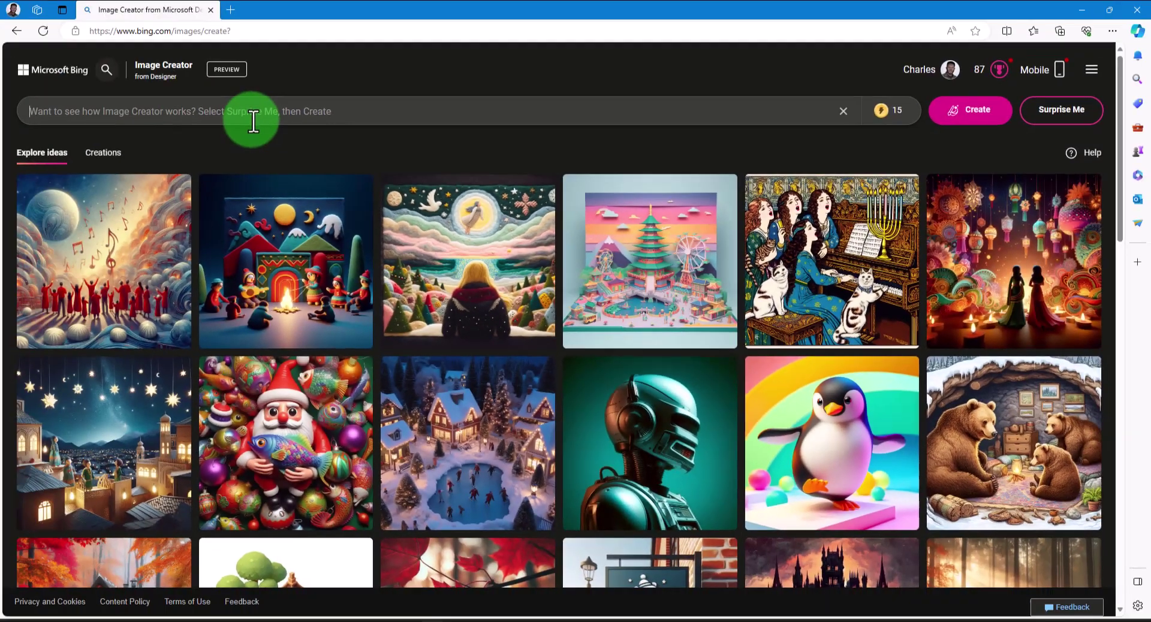
Paste the copied Pixar-style prompt as the image description and generate the images
left_click(200, 116)
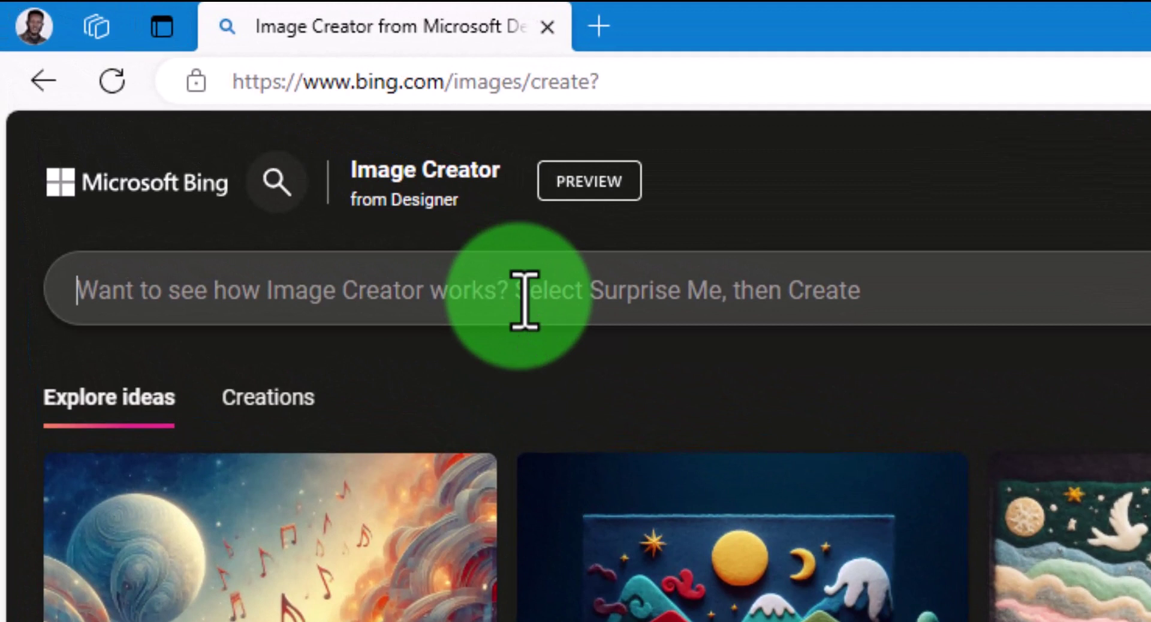
key("ctrl+v")
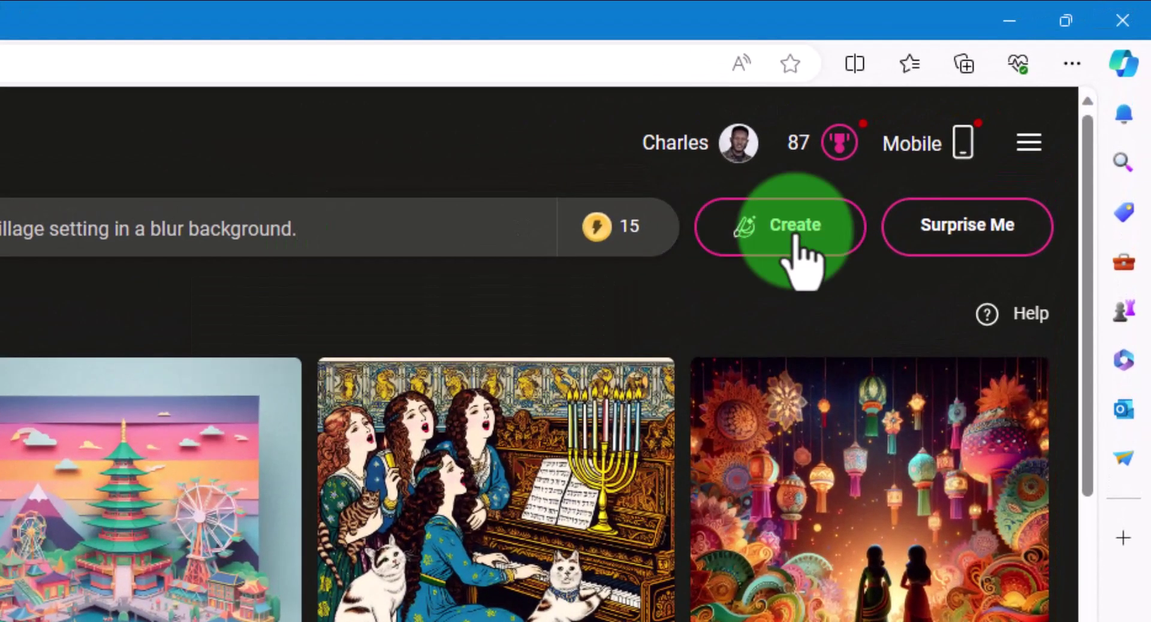
left_click(796, 238)
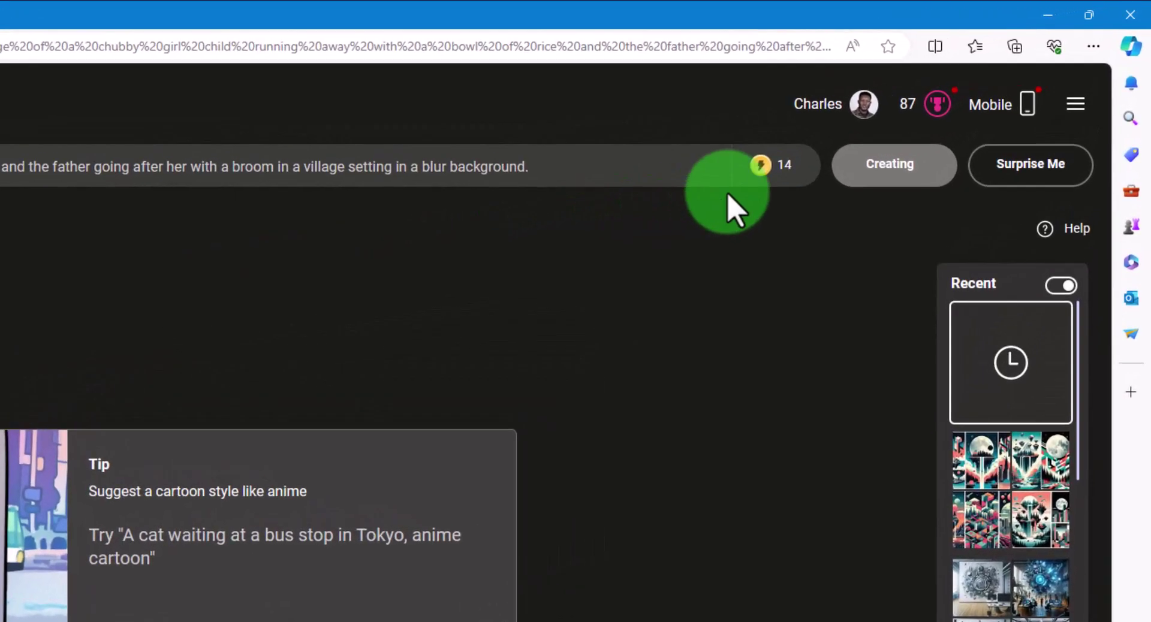
mouse_move(904, 119)
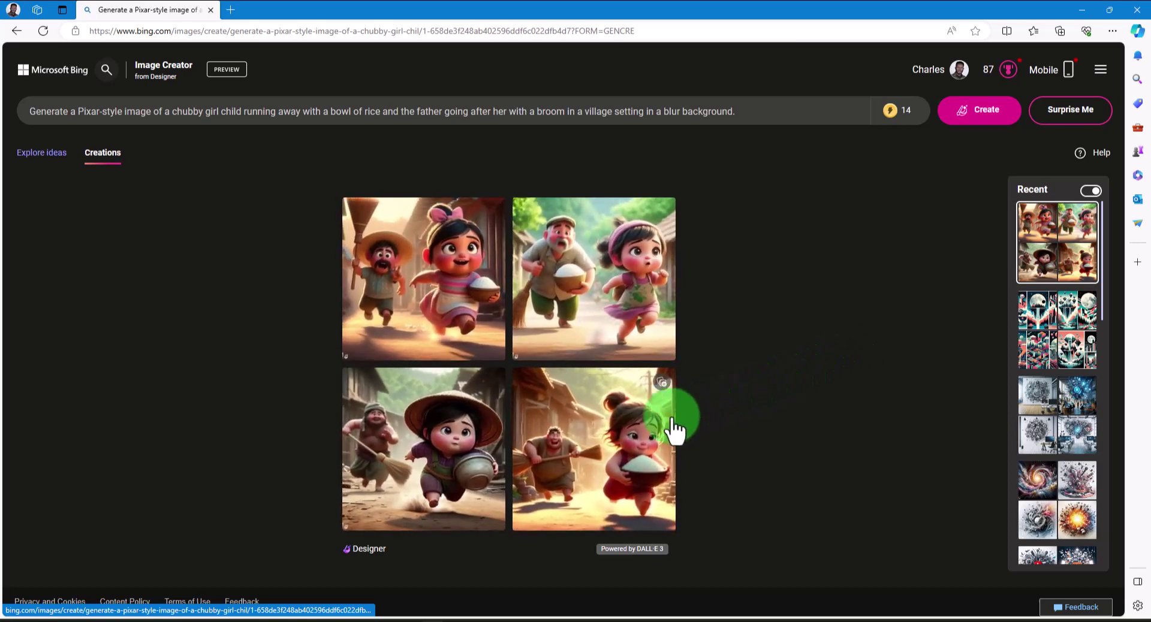
Open the fourth generated image, with the girl in red carrying a bowl of rice, download it and close the image view
left_click(585, 424)
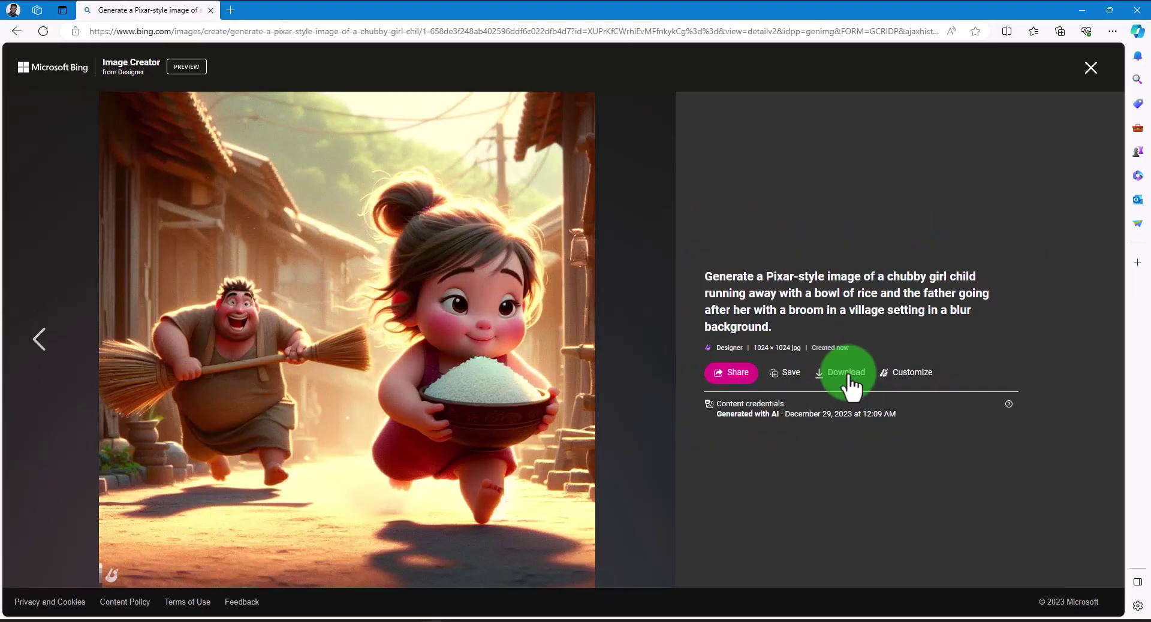
left_click(848, 382)
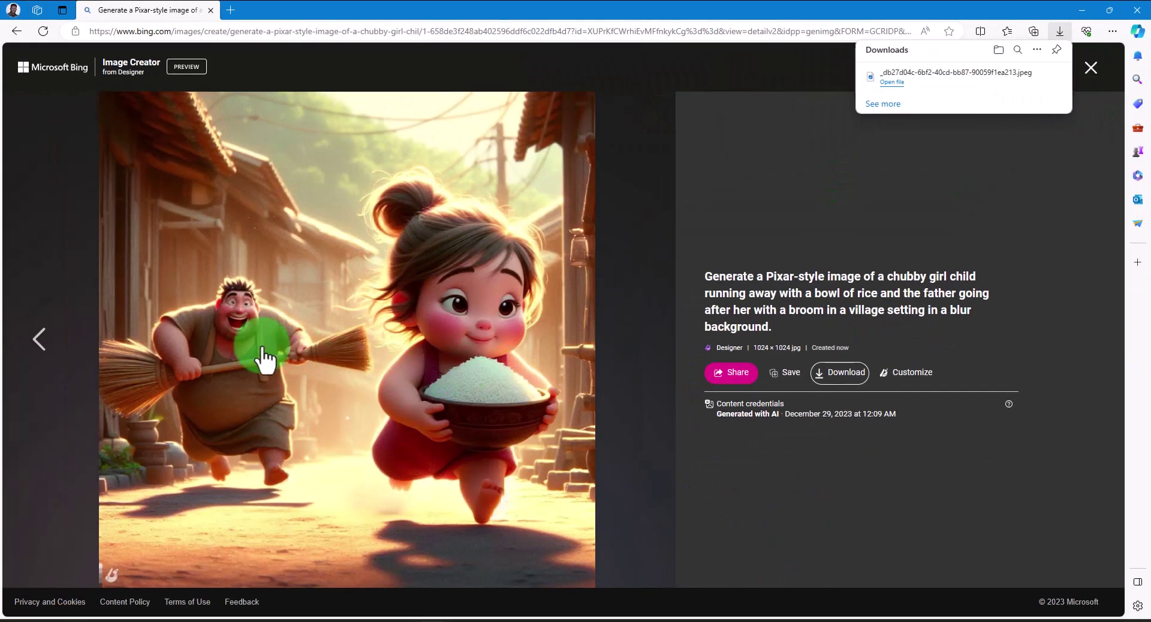
left_click(1091, 69)
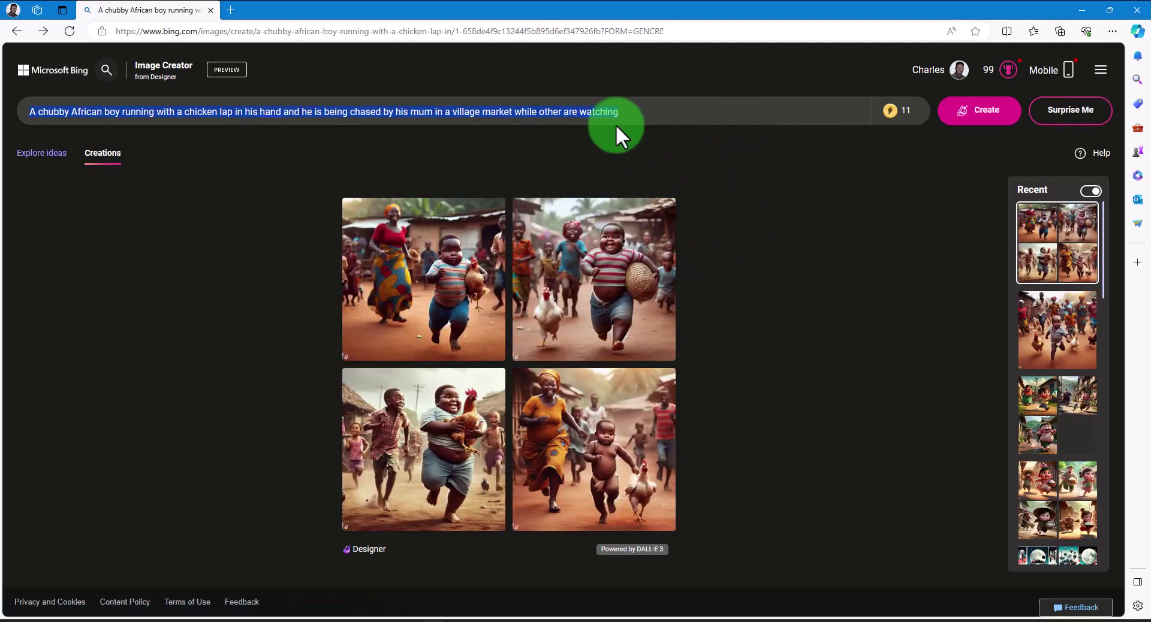
Replace the prompt with "A little boy stealing eggs from the chicken, running, chickens chasing him, and he is scared" and generate the images
type("A little boy stealing eggs from the chicken, running, chickens chasing him, he is scared")
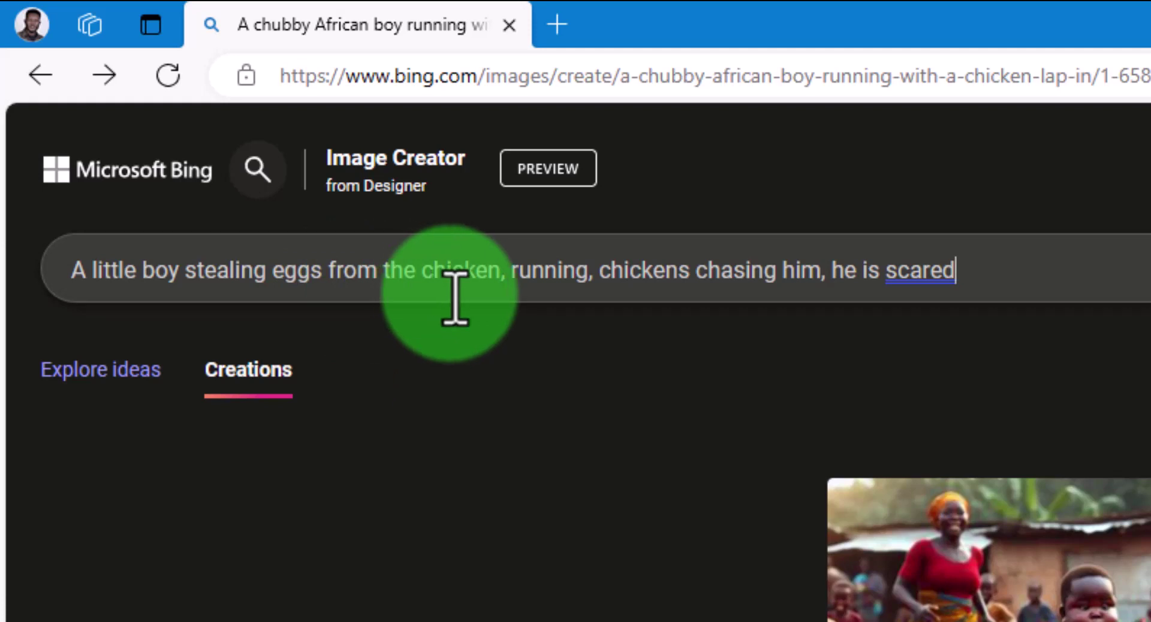
left_click(833, 273)
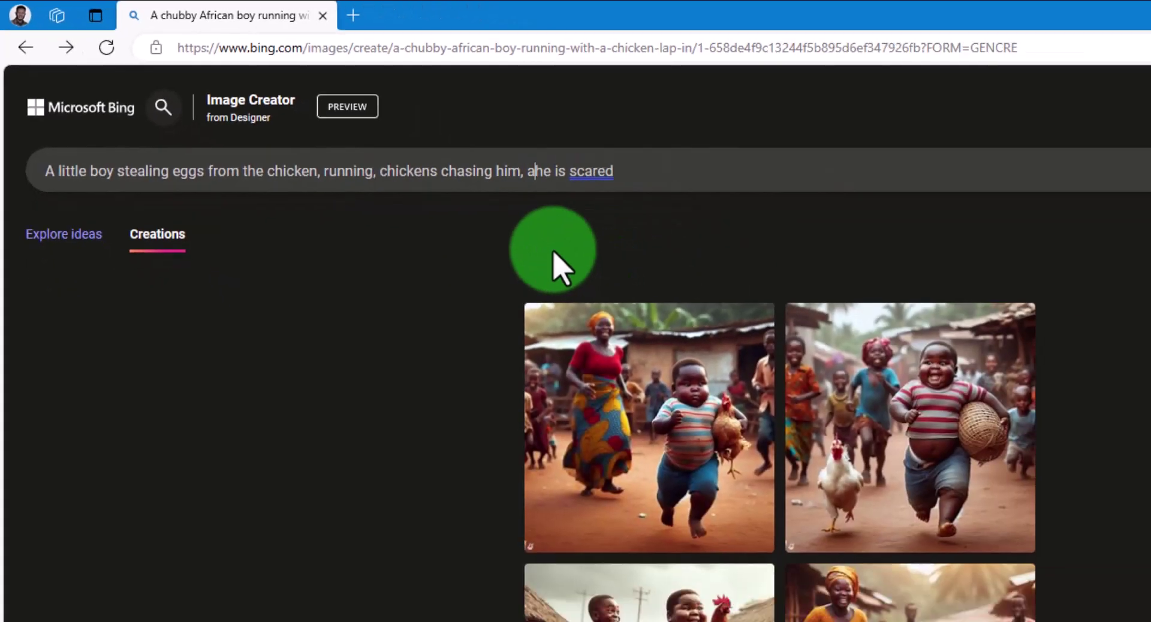
type("and")
left_click(408, 111)
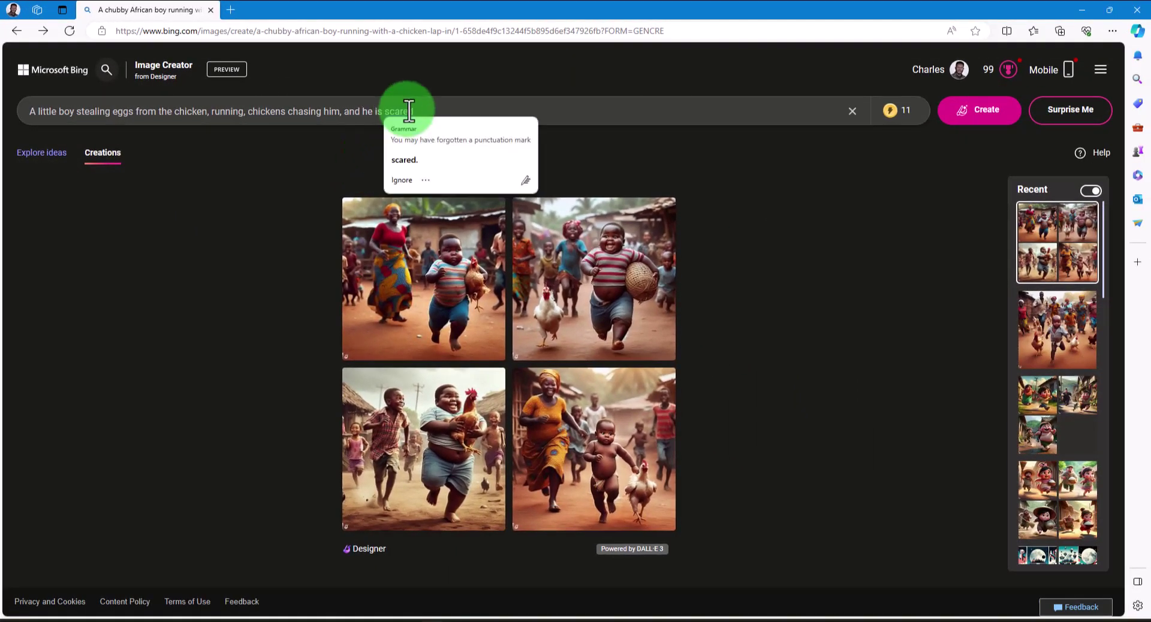
left_click(585, 171)
left_click(978, 113)
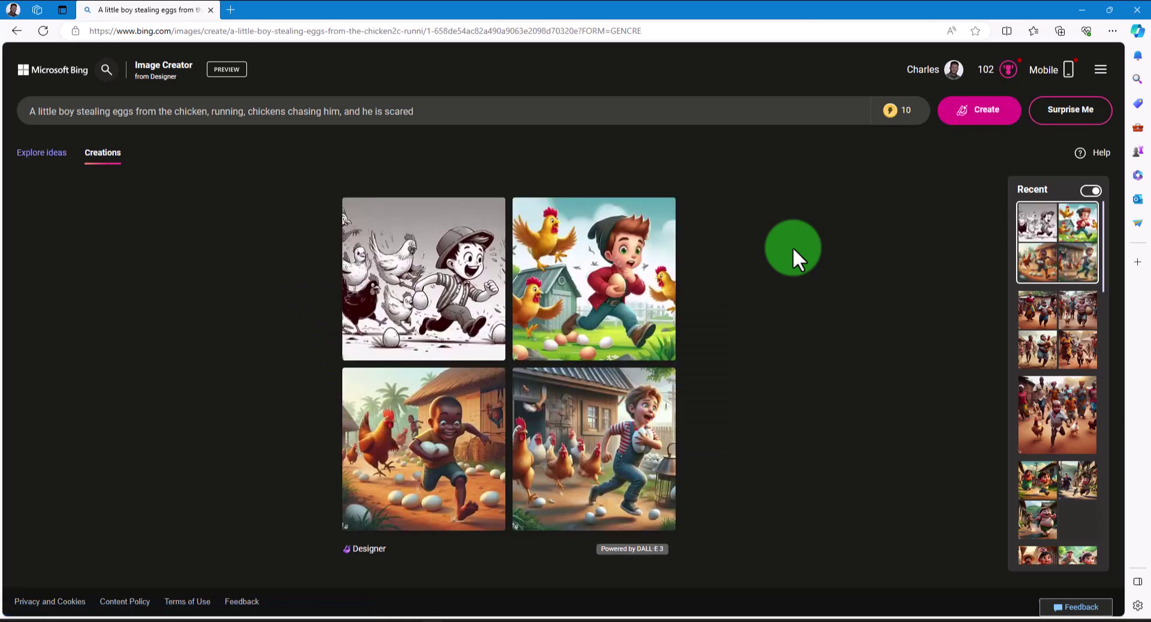
View the fourth generated image, with the boy in overalls, and download the third one, with the barefoot boy carrying eggs, closing each image view
left_click(579, 455)
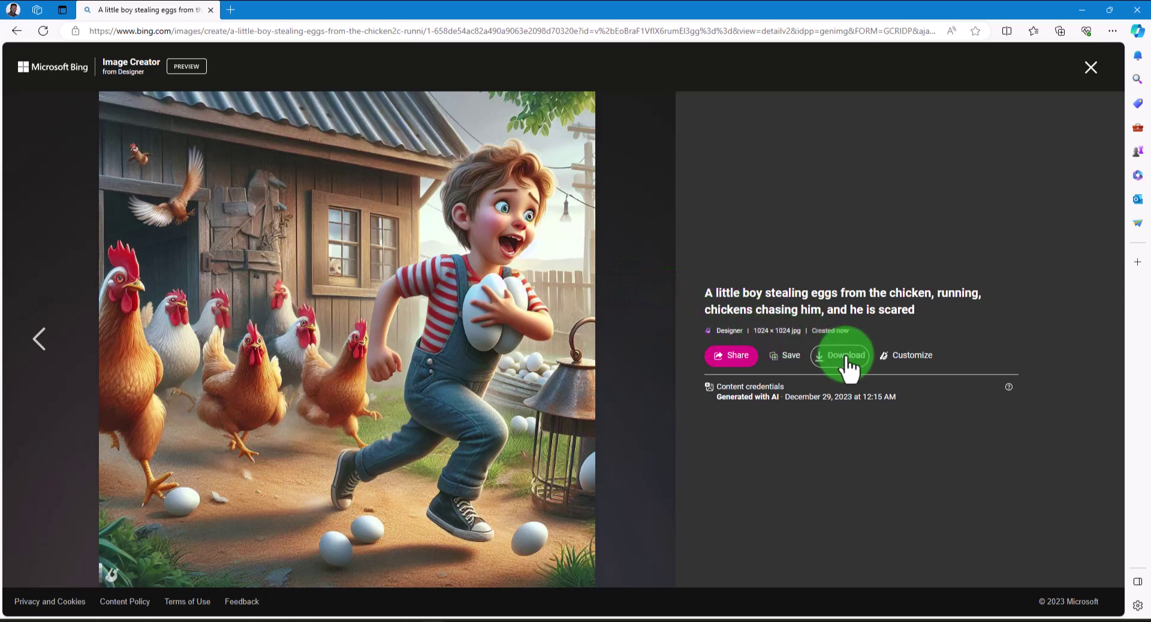
left_click(1090, 71)
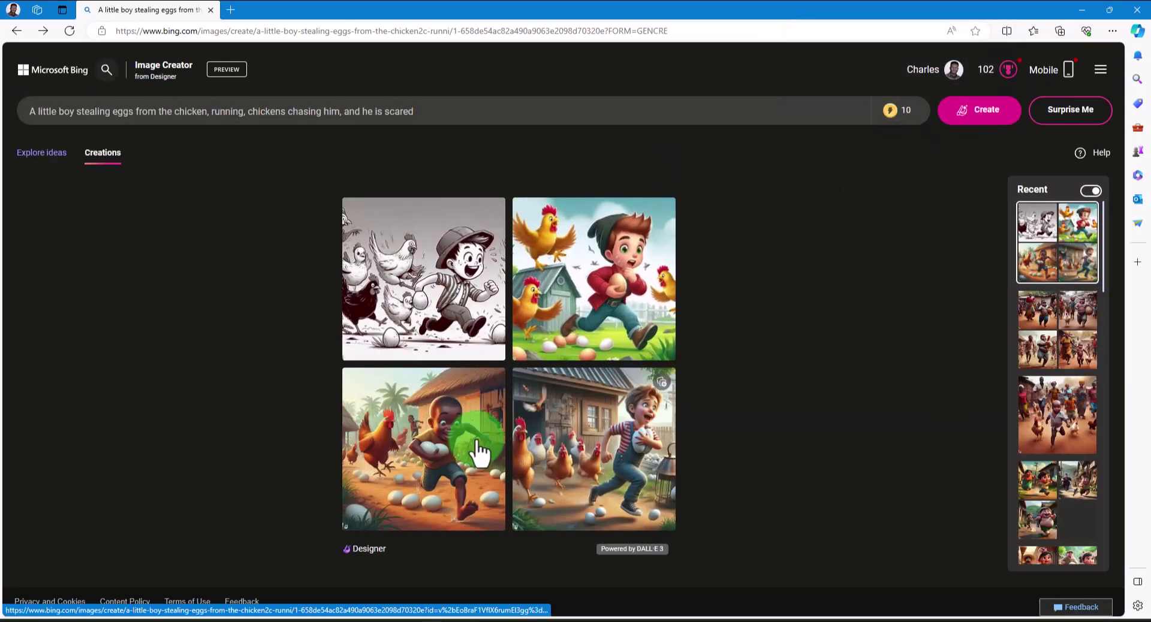
left_click(476, 450)
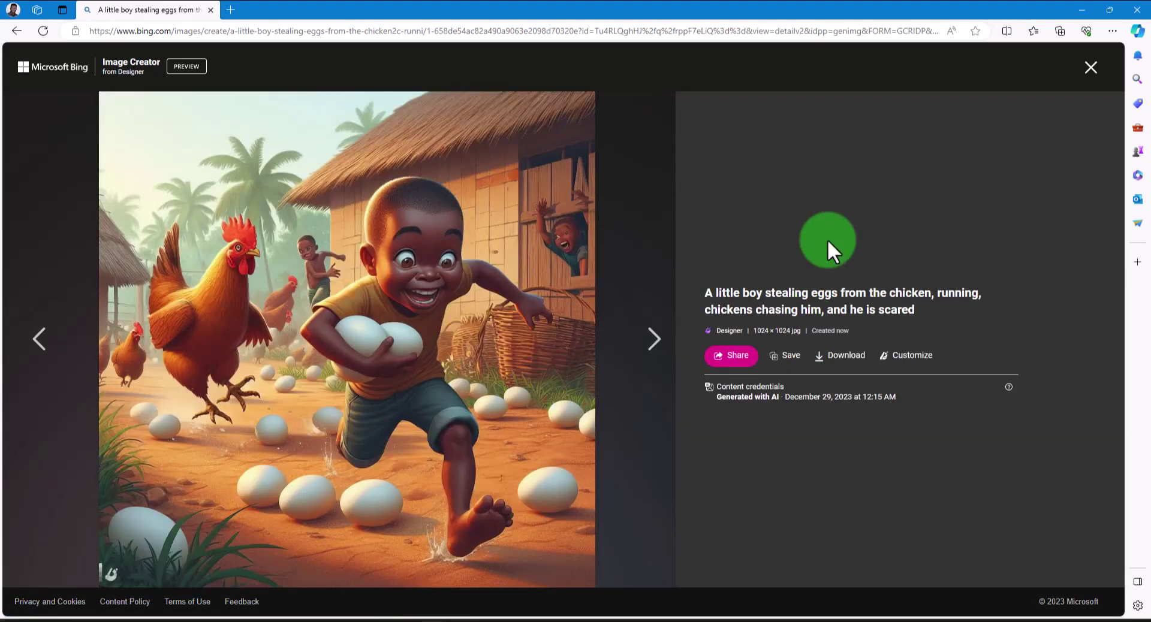
left_click(840, 355)
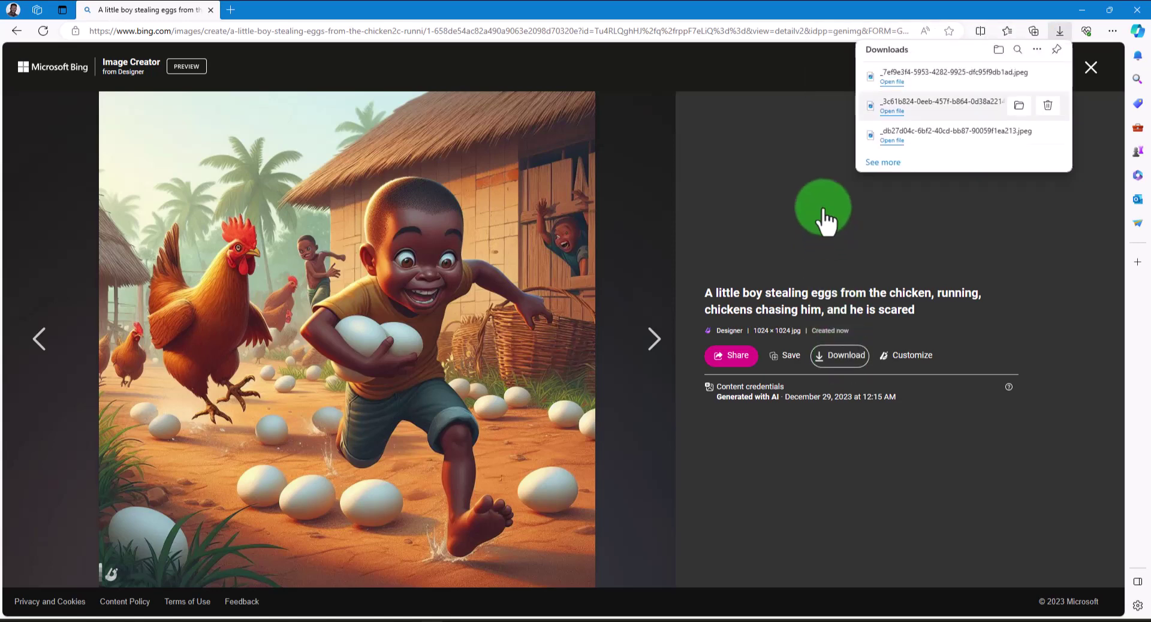
left_click(783, 69)
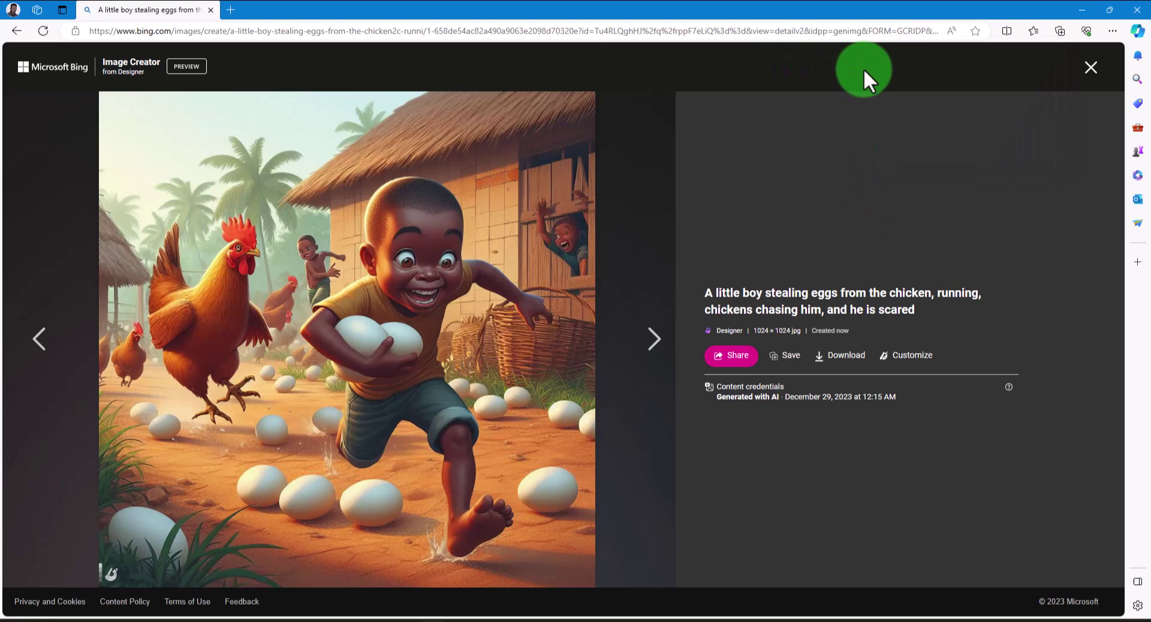
left_click(1090, 68)
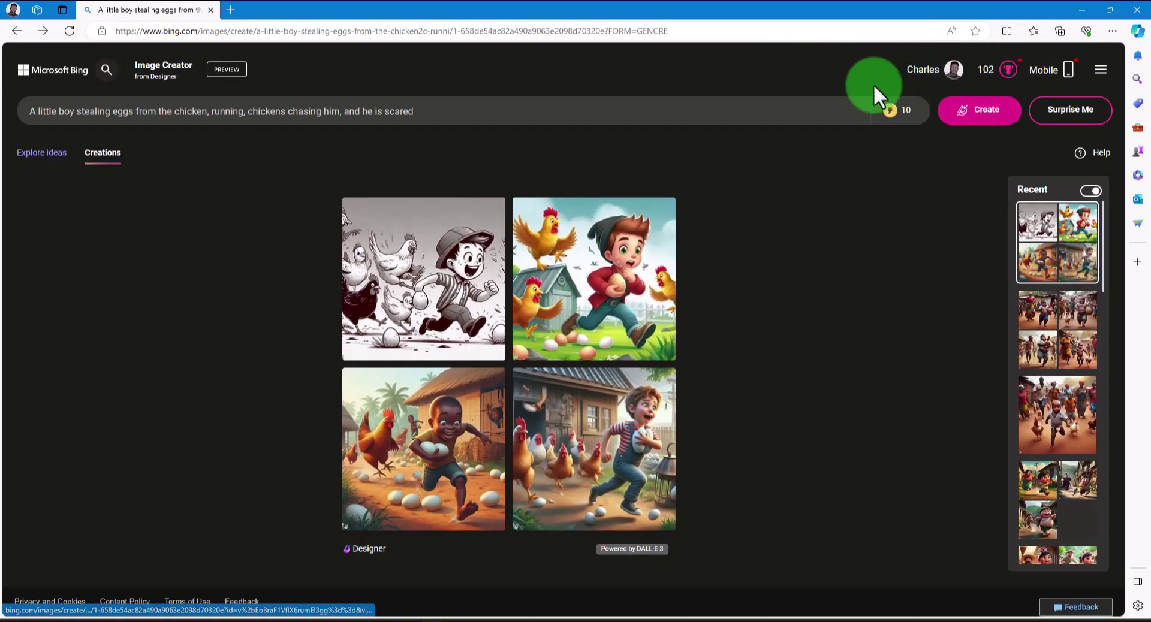
left_click(453, 117)
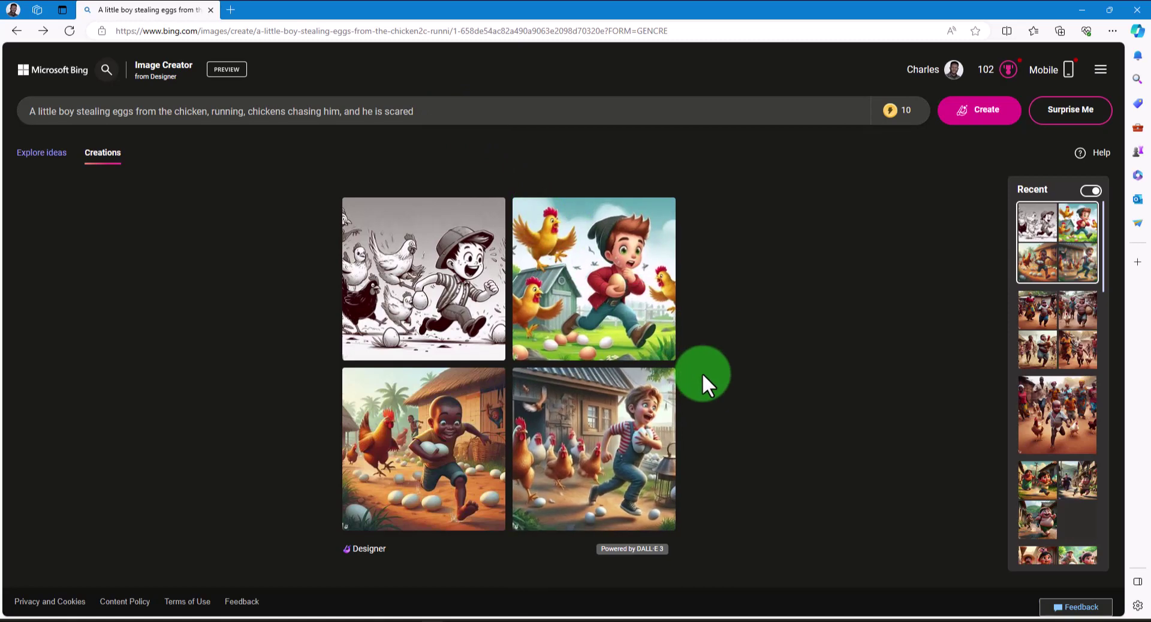
left_click(423, 113)
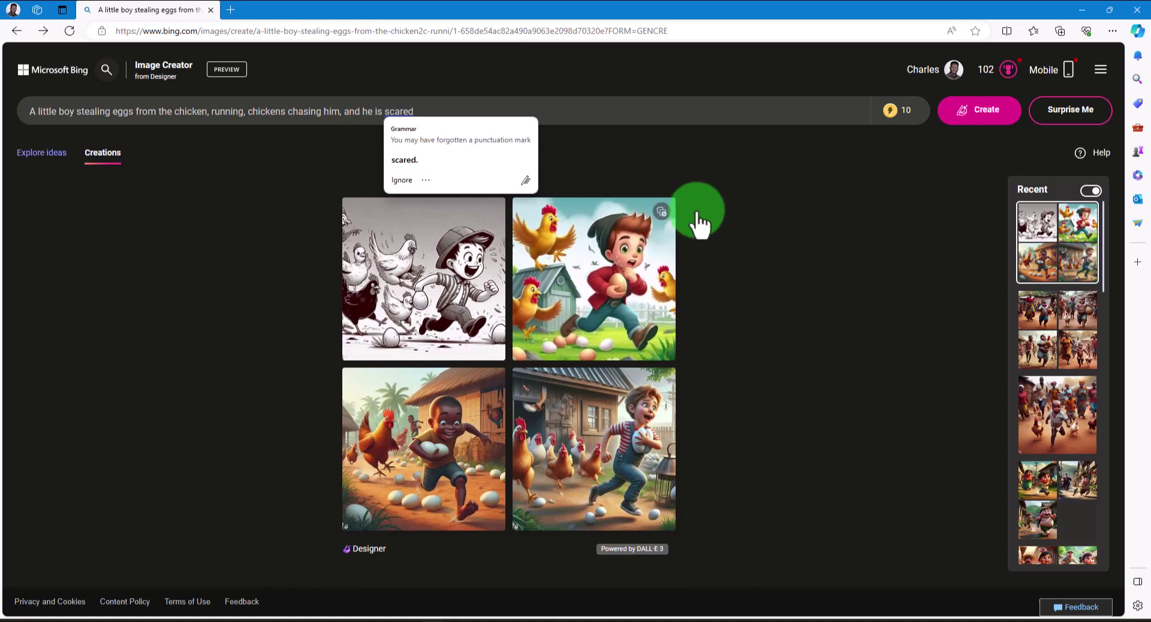
left_click(690, 304)
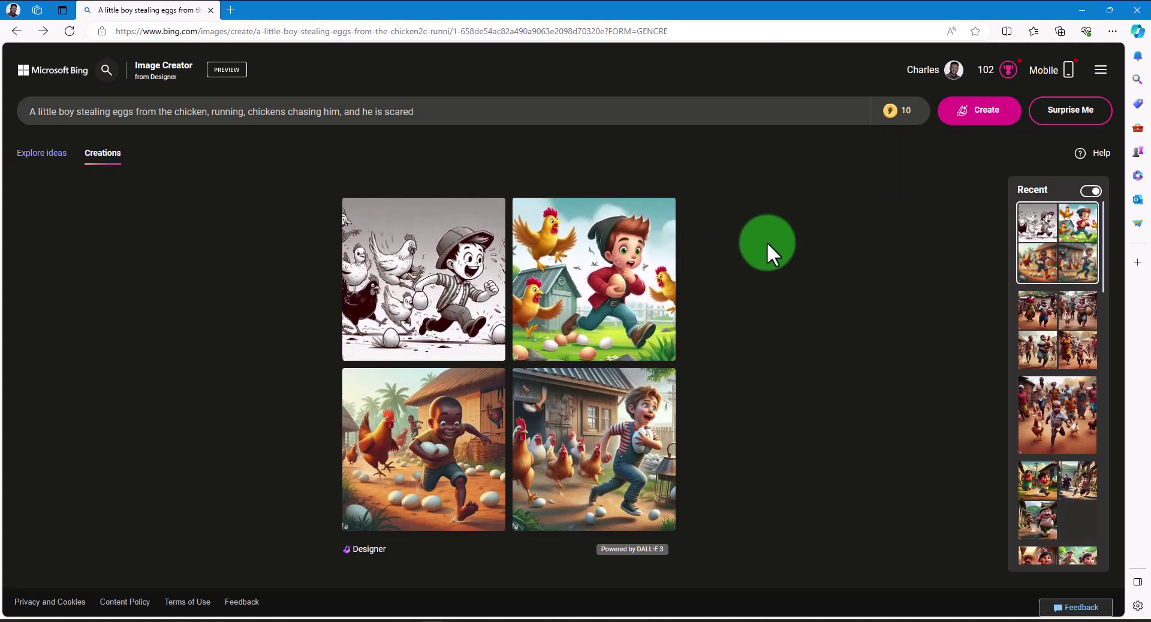